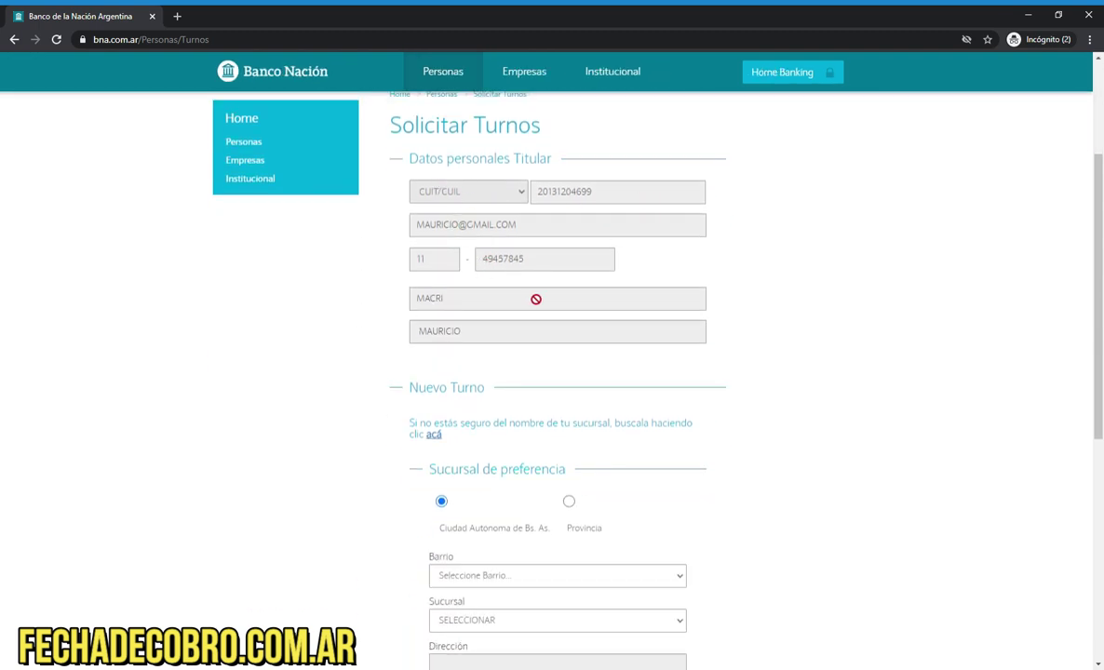
Step: Select the Villa Lugano neighbourhood and its VILLA LUGANO branch as the preferred location in Ciudad Autónoma de Bs. As
{"action": "scroll", "coordinate": [559, 296], "scroll_direction": "down", "scroll_amount": 1}
{"action": "scroll", "coordinate": [563, 296], "scroll_direction": "down", "scroll_amount": 2}
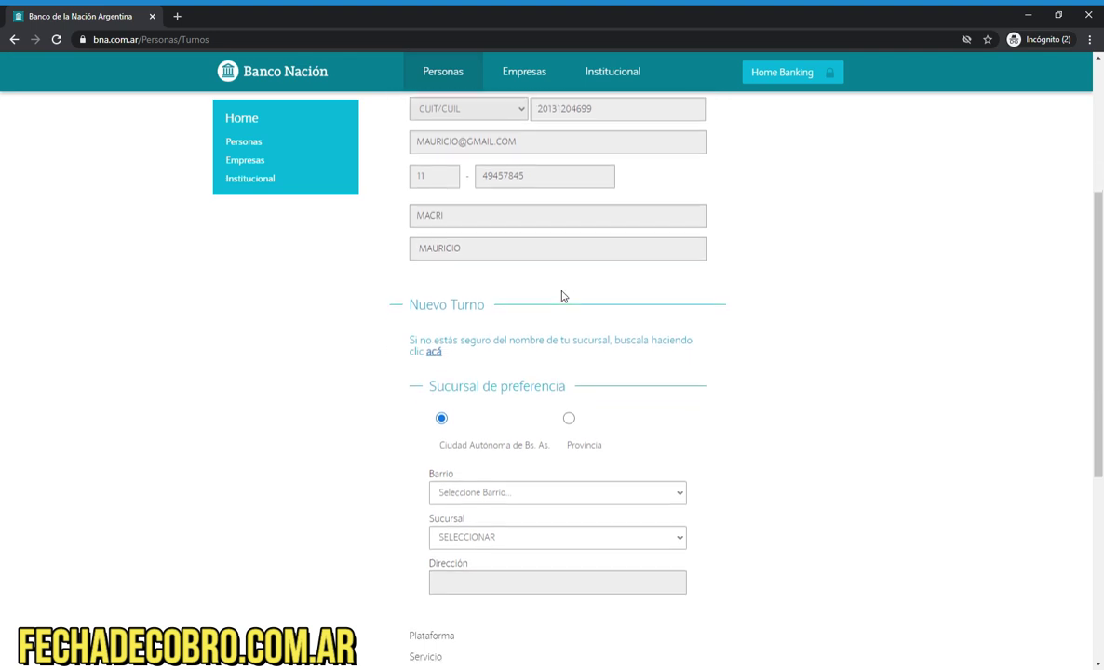
{"action": "left_click", "coordinate": [493, 382]}
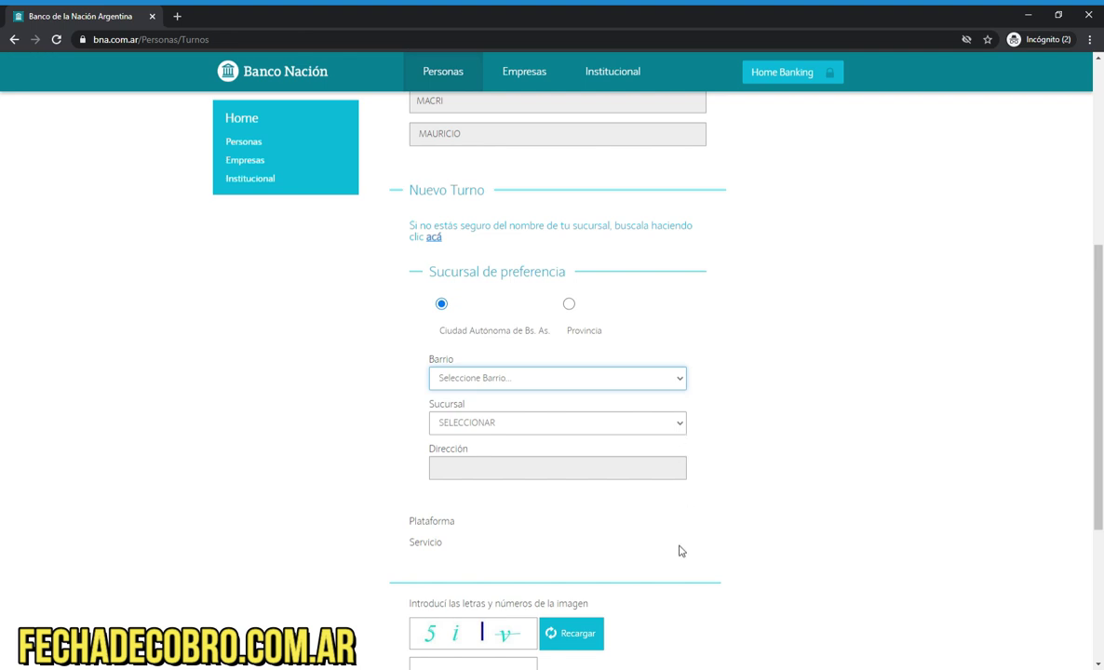
{"action": "left_click", "coordinate": [547, 578]}
{"action": "left_click", "coordinate": [491, 426]}
{"action": "left_click", "coordinate": [488, 459]}
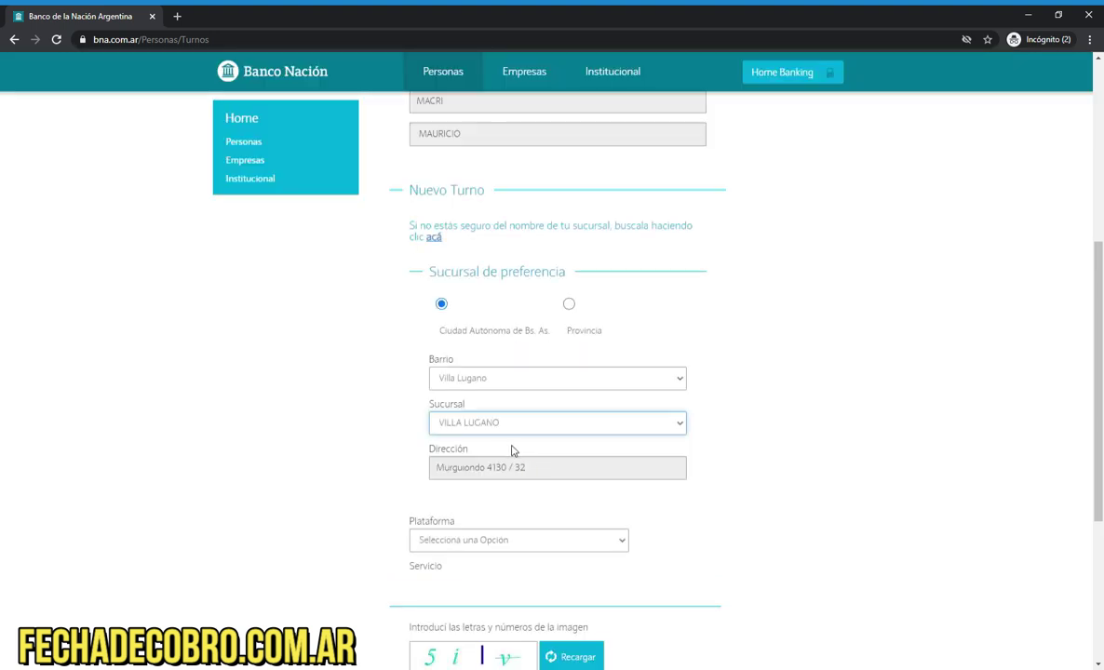
Step: Set the platform to Operaciones de Caja and the service to DEPOSITO/EXTRACCION MON.EXTRANJERA for the new appointment
{"action": "left_click", "coordinate": [499, 543]}
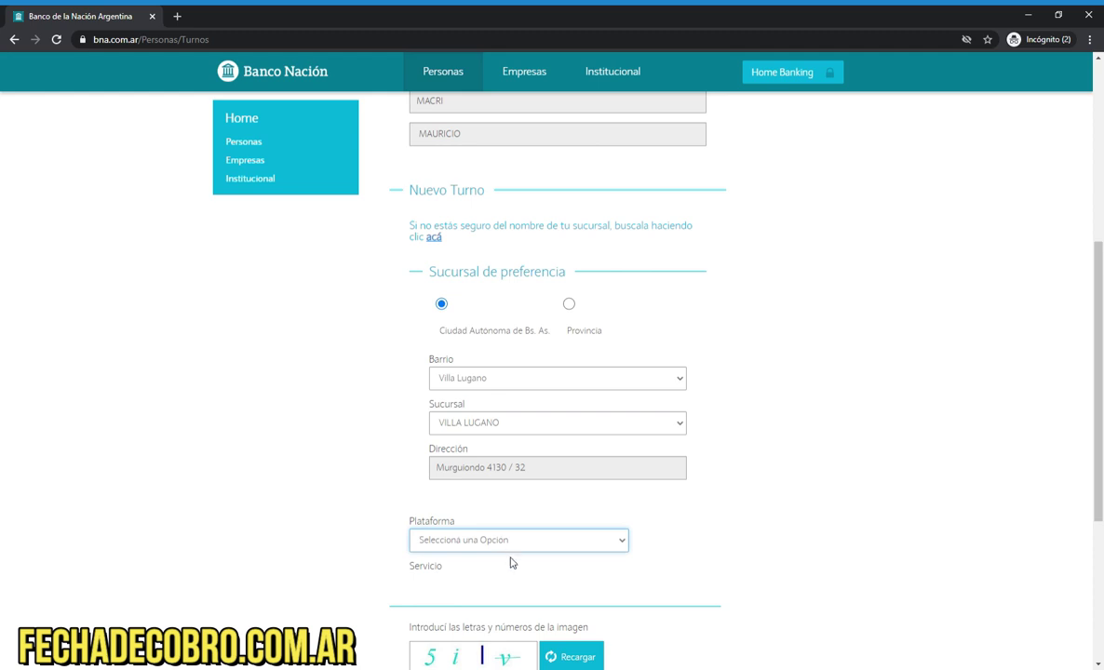
{"action": "left_click", "coordinate": [513, 574]}
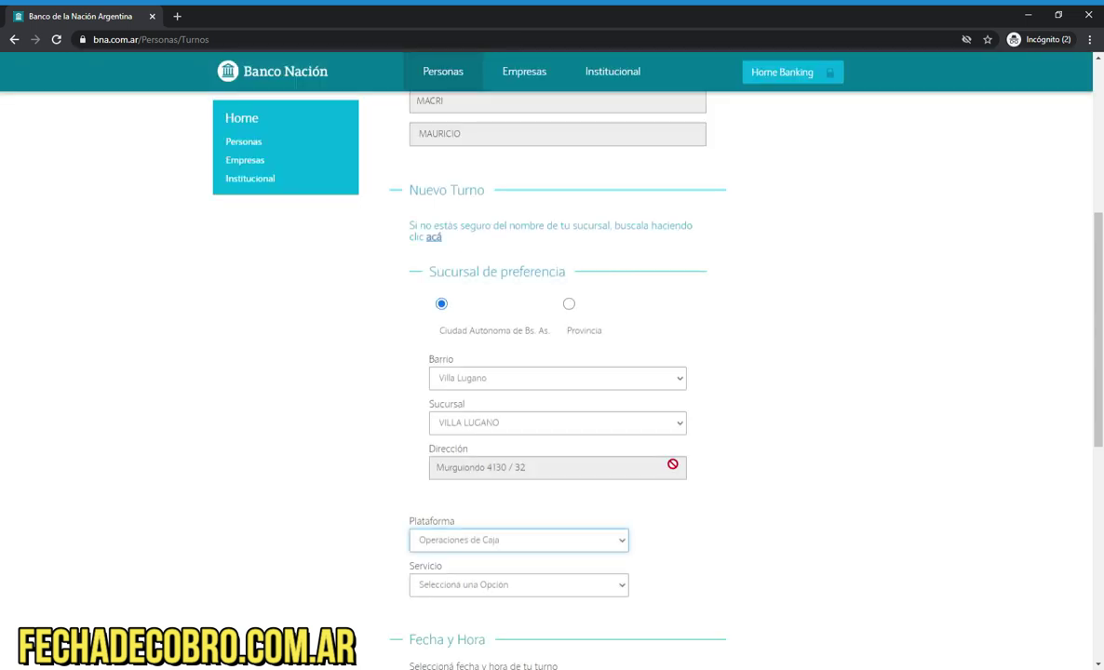
{"action": "scroll", "coordinate": [670, 465], "scroll_direction": "down", "scroll_amount": 2}
{"action": "left_click", "coordinate": [538, 457]}
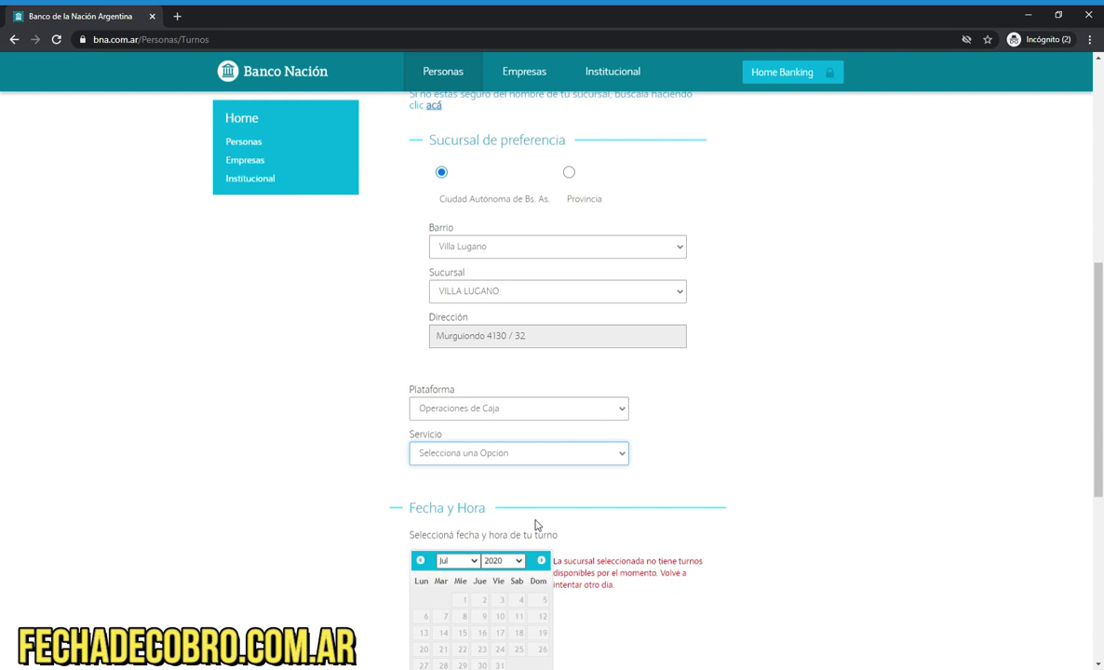
{"action": "key", "text": "Down"}
{"action": "scroll", "coordinate": [586, 518], "scroll_direction": "down", "scroll_amount": 2}
{"action": "left_click", "coordinate": [456, 249]}
{"action": "key", "text": "Down"}
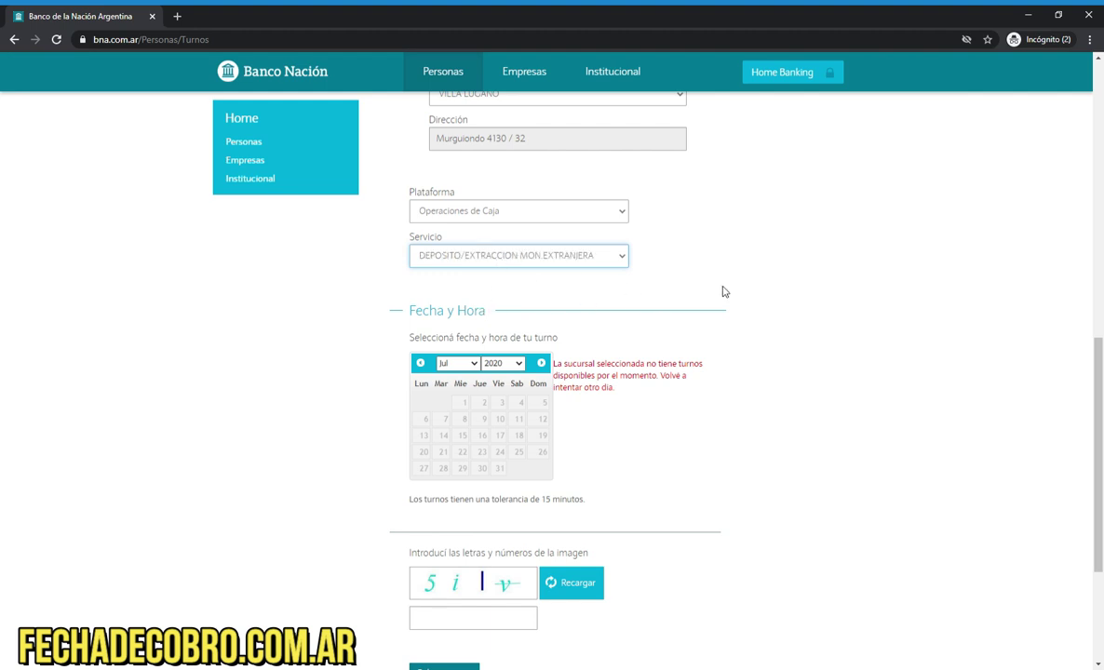
Step: Change the preferred neighbourhood to Núñez and select the CABILDO branch
{"action": "scroll", "coordinate": [629, 291], "scroll_direction": "up", "scroll_amount": 3}
{"action": "left_click", "coordinate": [485, 317]}
{"action": "left_click", "coordinate": [623, 399]}
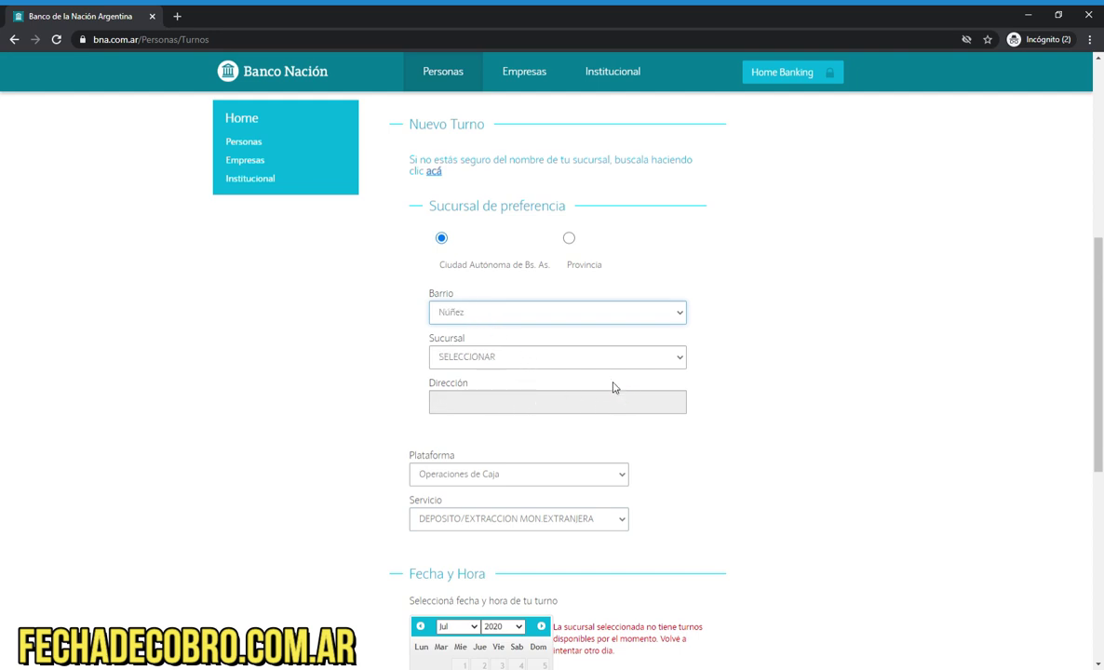
{"action": "left_click", "coordinate": [552, 358]}
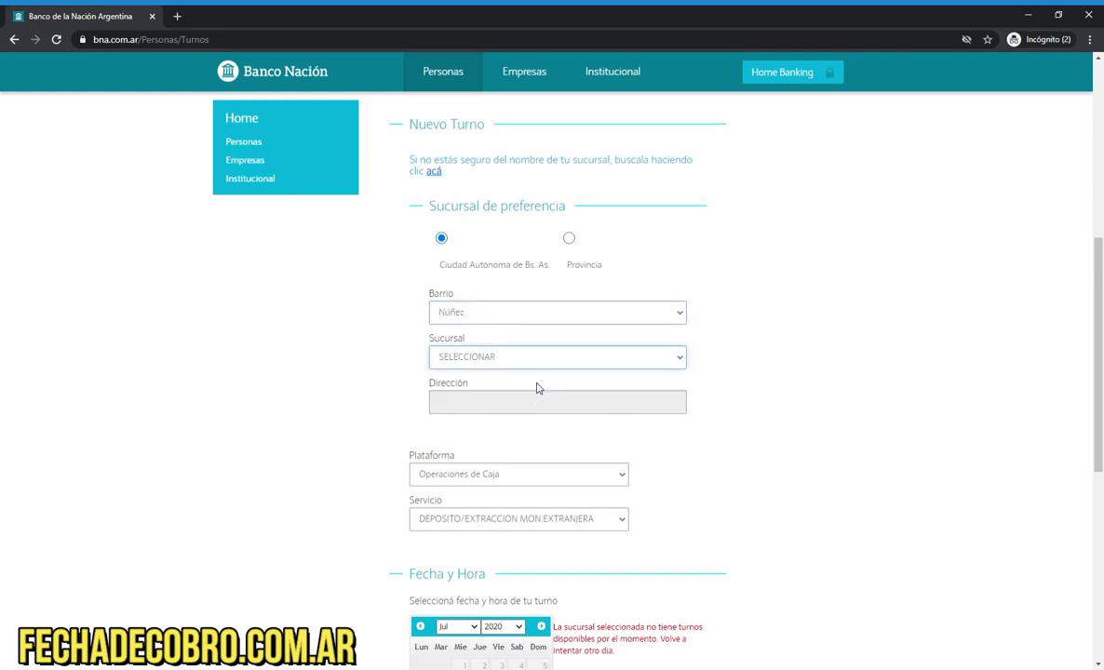
{"action": "key", "text": "Down"}
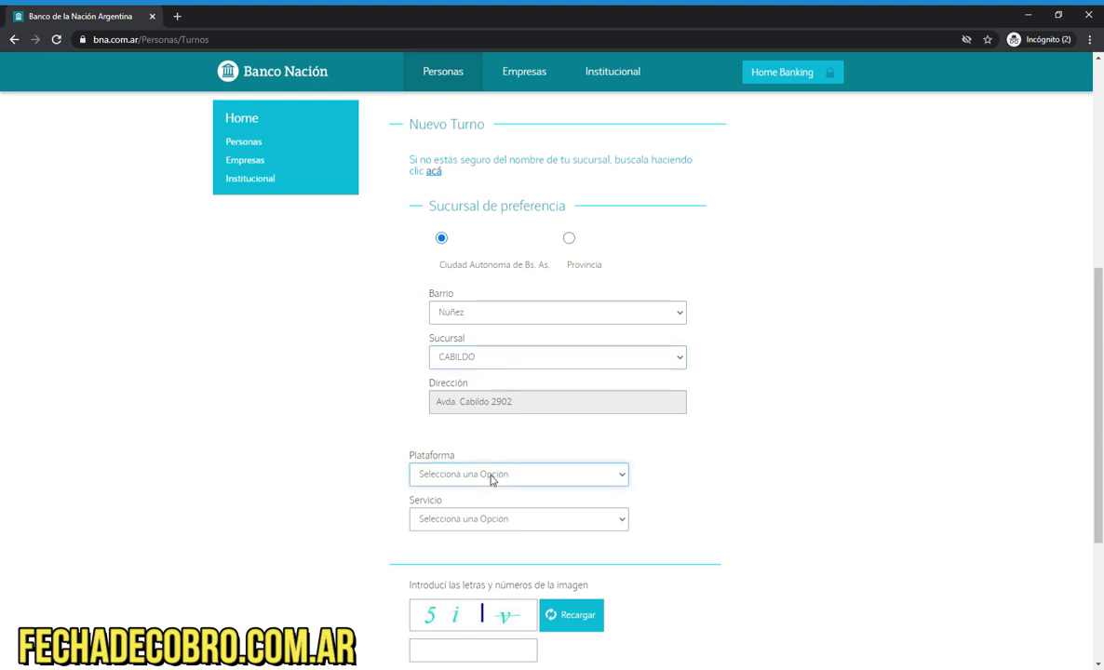
Step: Set the platform to Operaciones de Caja, try the PAGO IFE service, and change it to COBRO/PAGO JUDICIALES
{"action": "key", "text": "Down"}
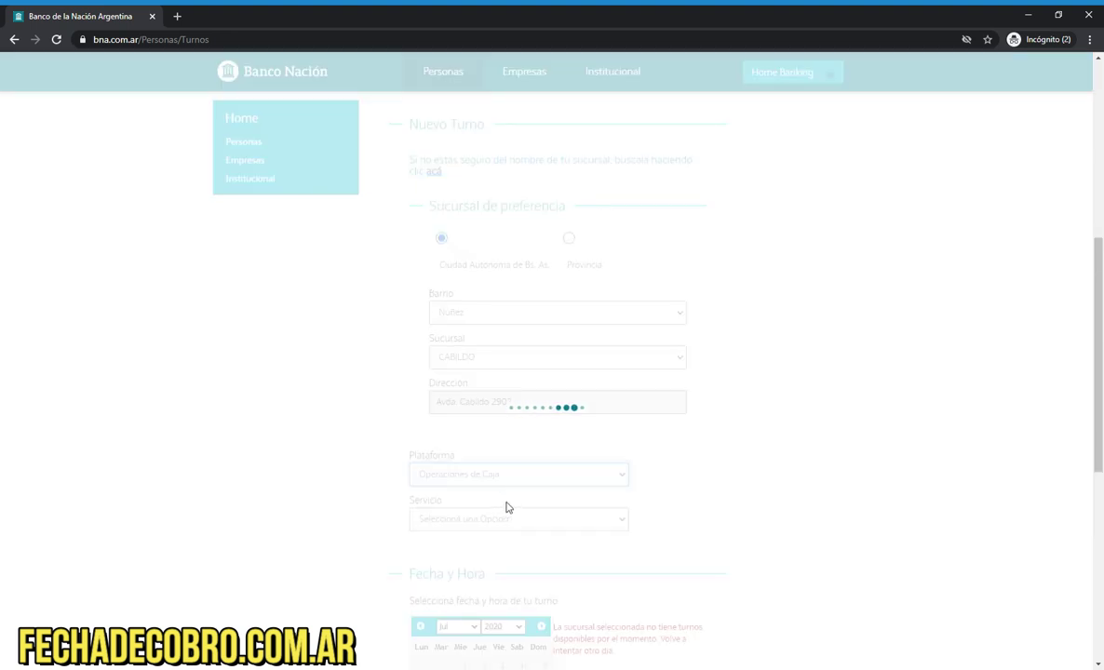
{"action": "key", "text": "Tab"}
{"action": "key", "text": "Down"}
{"action": "scroll", "coordinate": [652, 558], "scroll_direction": "down", "scroll_amount": 3}
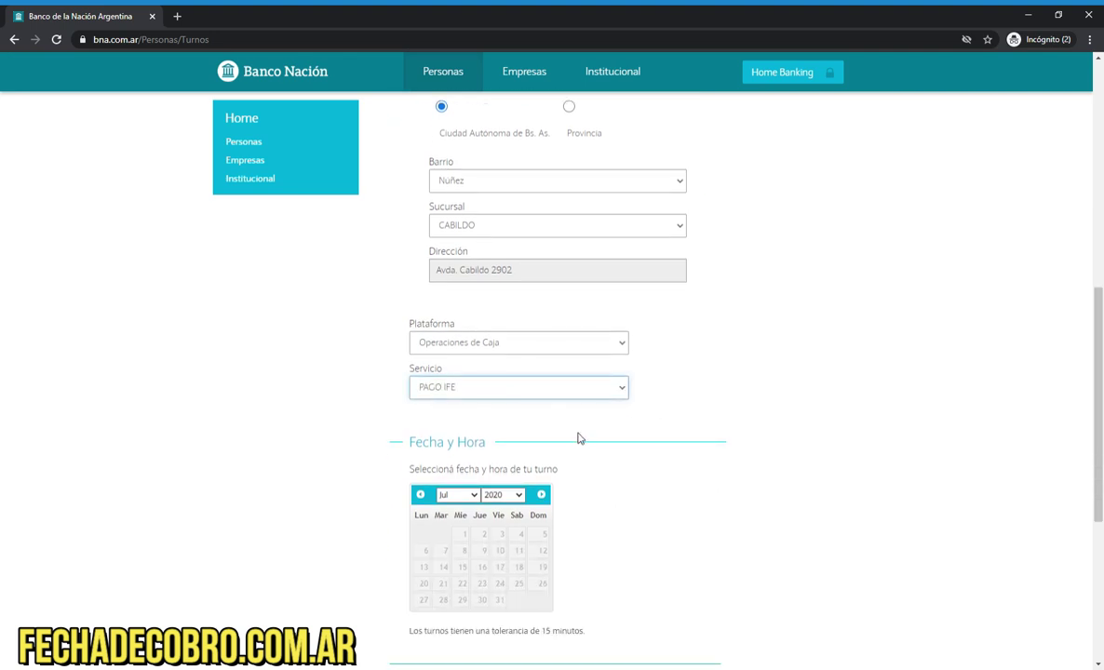
{"action": "key", "text": "Down"}
Step: Change the platform to Operaciones de Gestión Comercial and choose the TARJETA DE CREDITO service
{"action": "left_click", "coordinate": [563, 345]}
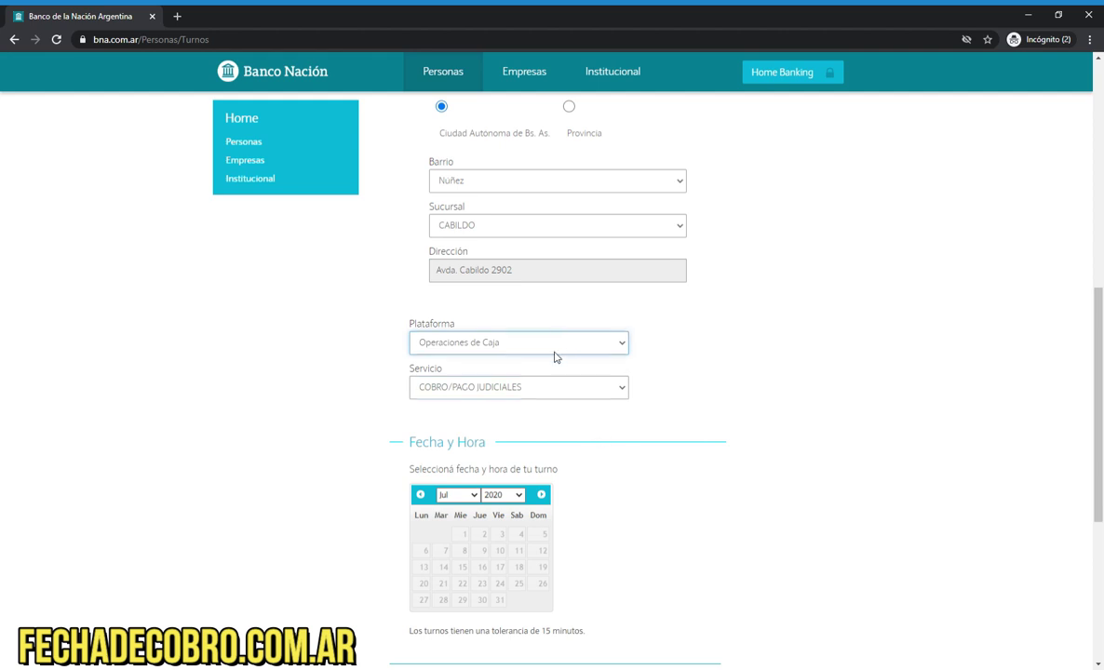
{"action": "left_click", "coordinate": [550, 392]}
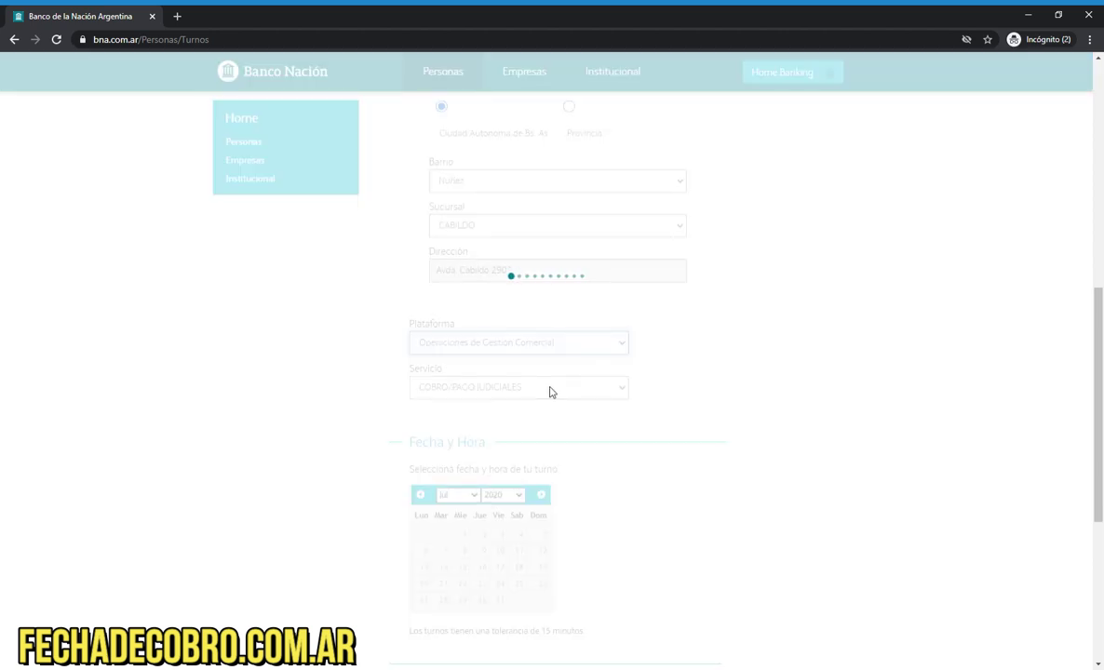
{"action": "left_click", "coordinate": [509, 387]}
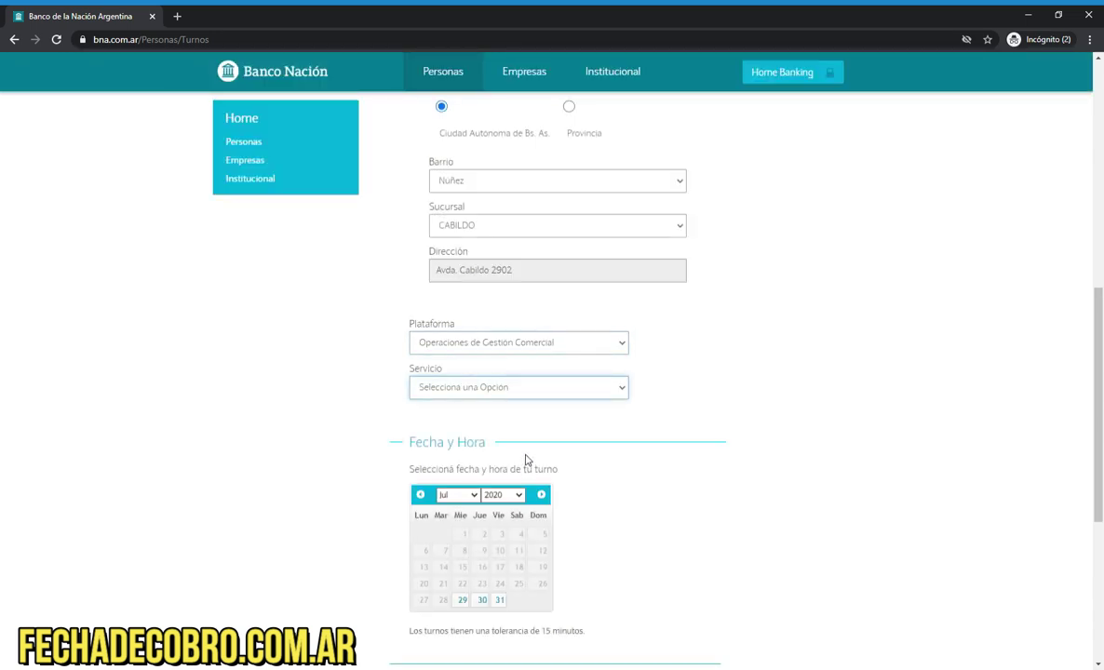
{"action": "left_click", "coordinate": [528, 503]}
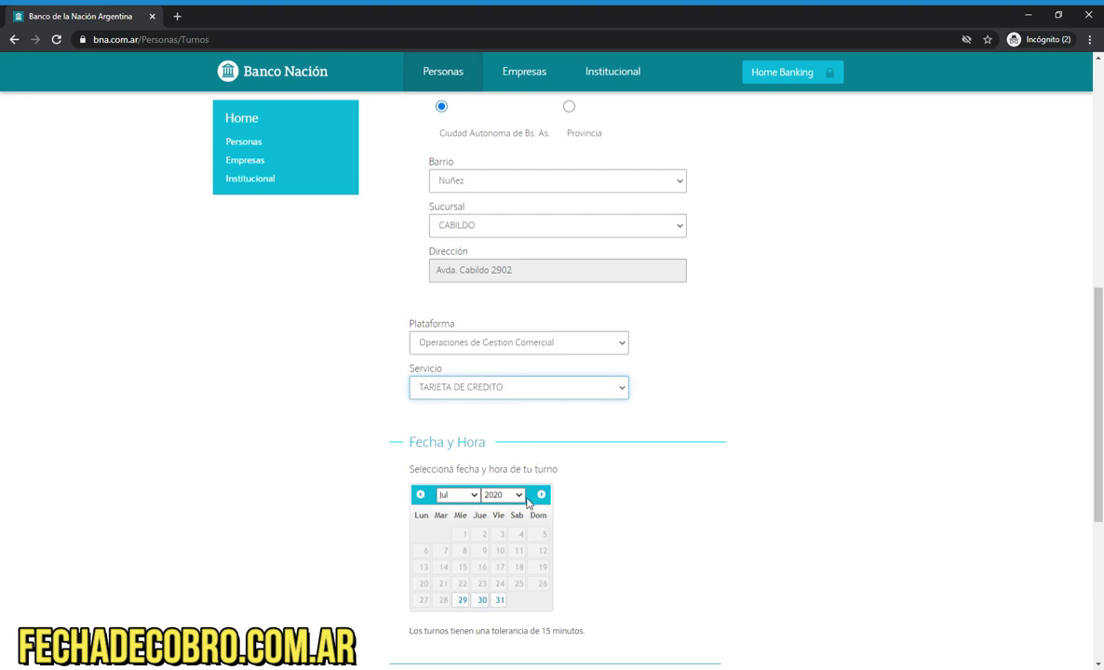
Step: Choose 29 July 2020 as the appointment date with the 13:30-13:45 time slot
{"action": "left_click", "coordinate": [462, 600]}
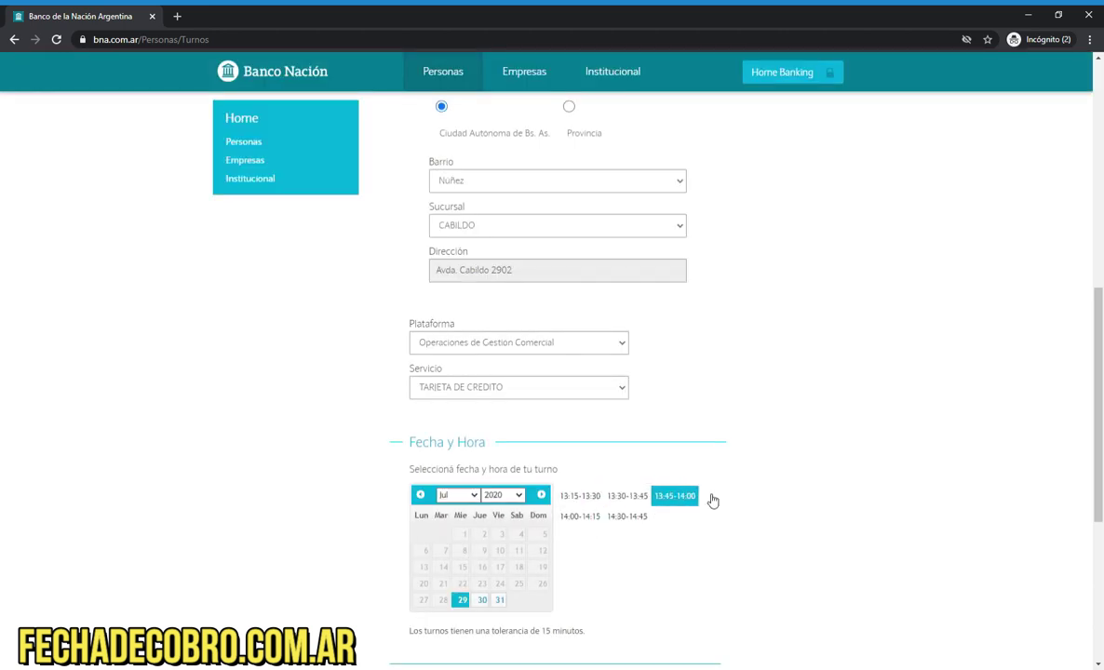
{"action": "scroll", "coordinate": [693, 500], "scroll_direction": "down", "scroll_amount": 2}
{"action": "left_click", "coordinate": [579, 364]}
{"action": "left_click", "coordinate": [626, 364]}
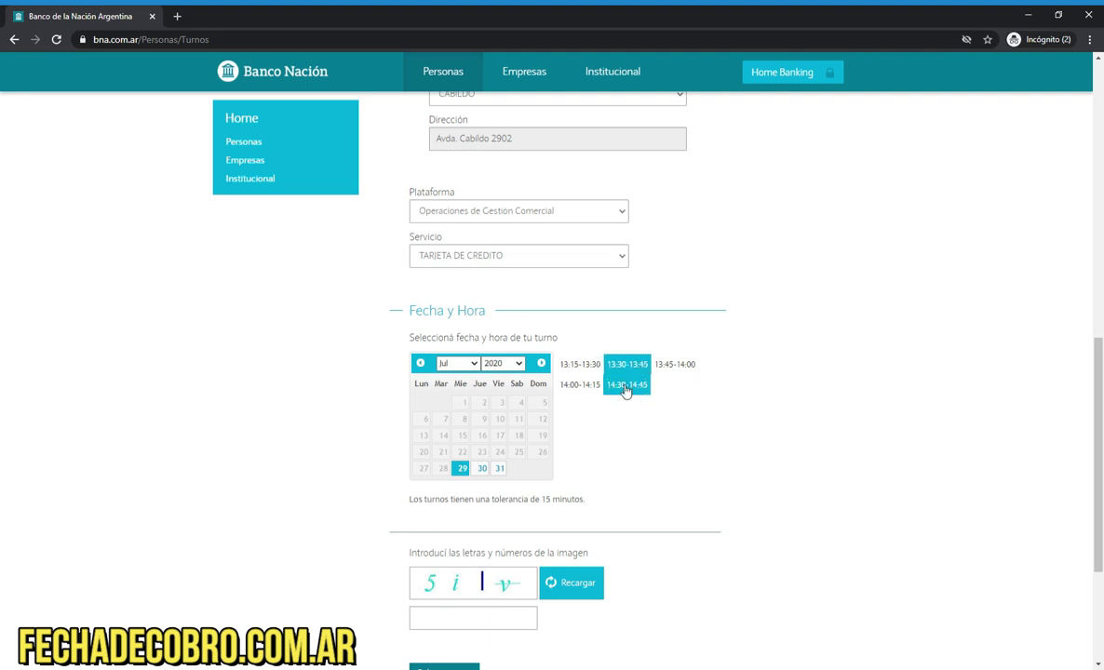
{"action": "left_click", "coordinate": [580, 364]}
{"action": "left_click", "coordinate": [621, 368]}
Step: Change the requested service to TARJETA DE DEBITO
{"action": "scroll", "coordinate": [784, 395], "scroll_direction": "down", "scroll_amount": 2}
{"action": "scroll", "coordinate": [771, 395], "scroll_direction": "up", "scroll_amount": 4}
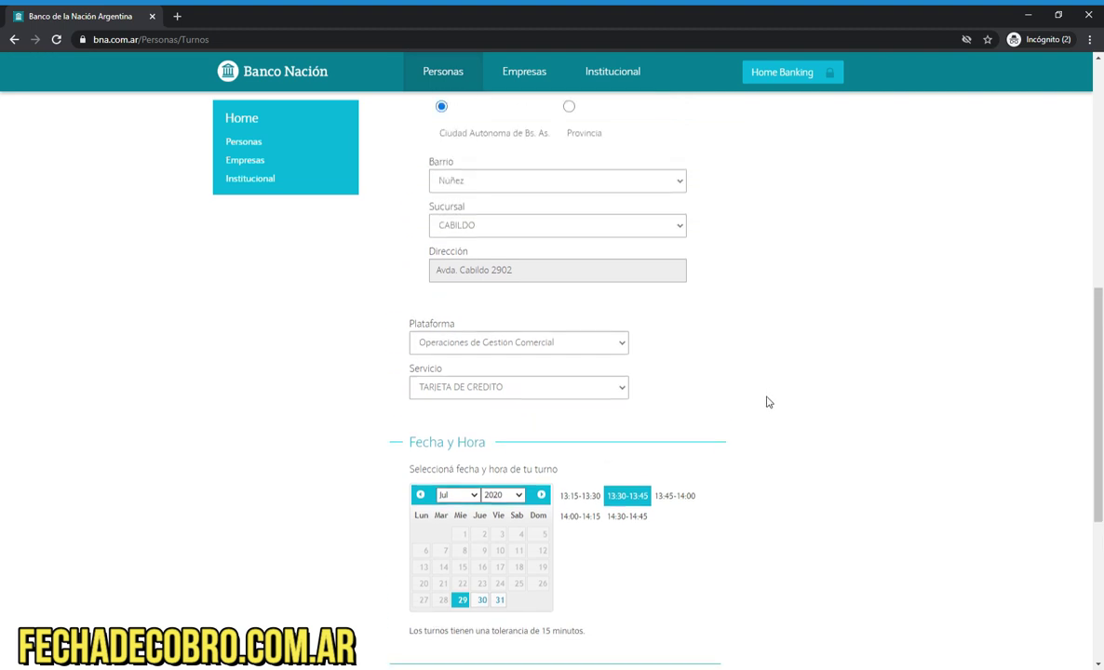
{"action": "scroll", "coordinate": [770, 402], "scroll_direction": "up", "scroll_amount": 2}
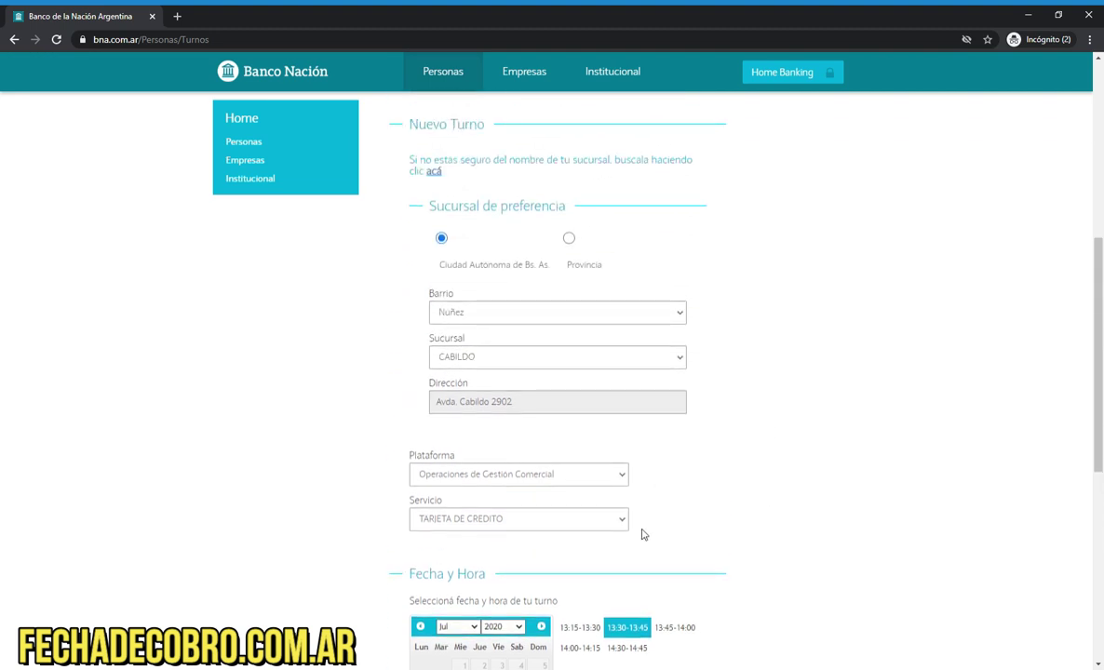
{"action": "scroll", "coordinate": [642, 545], "scroll_direction": "up", "scroll_amount": 2}
{"action": "scroll", "coordinate": [665, 538], "scroll_direction": "down", "scroll_amount": 2}
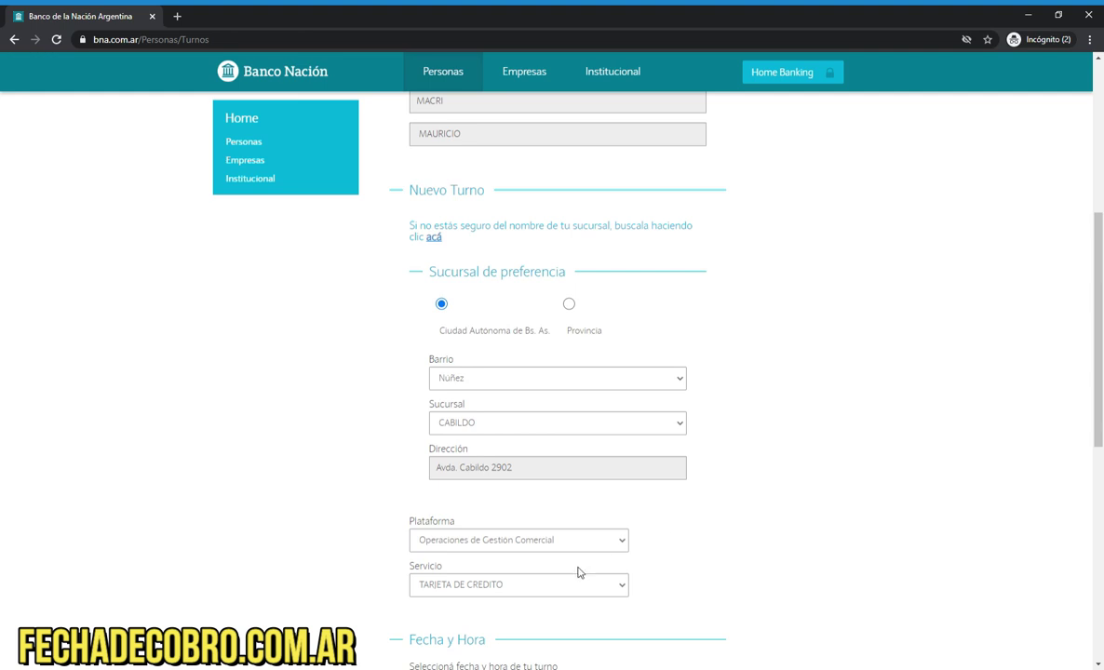
{"action": "left_click", "coordinate": [602, 519]}
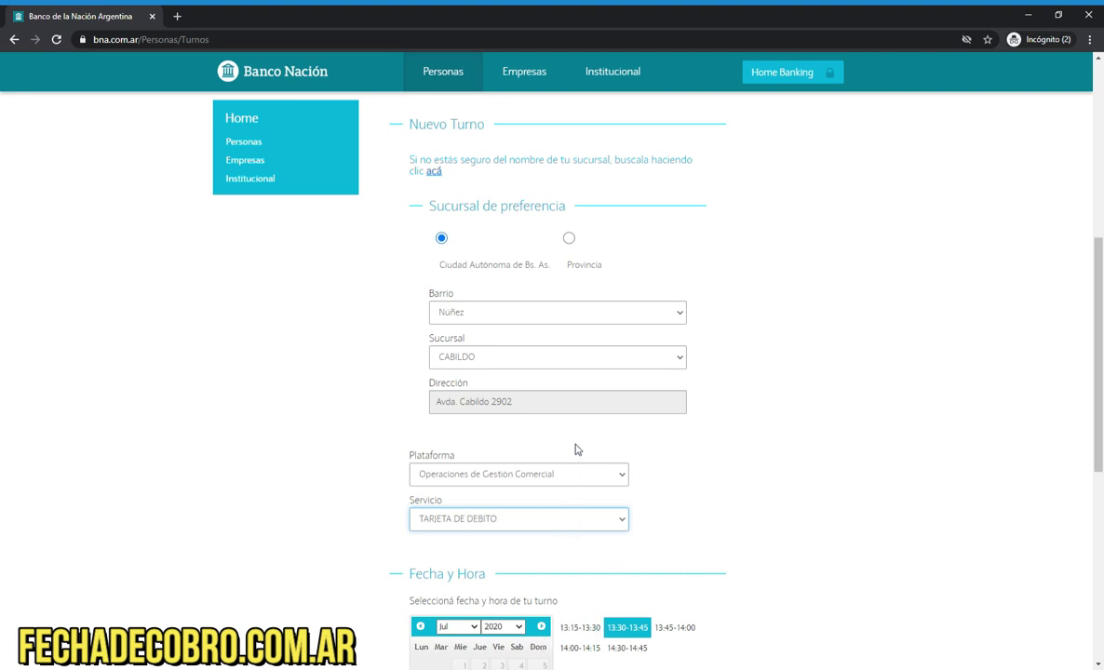
Step: Review the appointment form, including the neighbourhood and branch choices, the holder's data and the image verification field
{"action": "scroll", "coordinate": [575, 450], "scroll_direction": "up", "scroll_amount": 1}
{"action": "scroll", "coordinate": [575, 450], "scroll_direction": "up", "scroll_amount": 1}
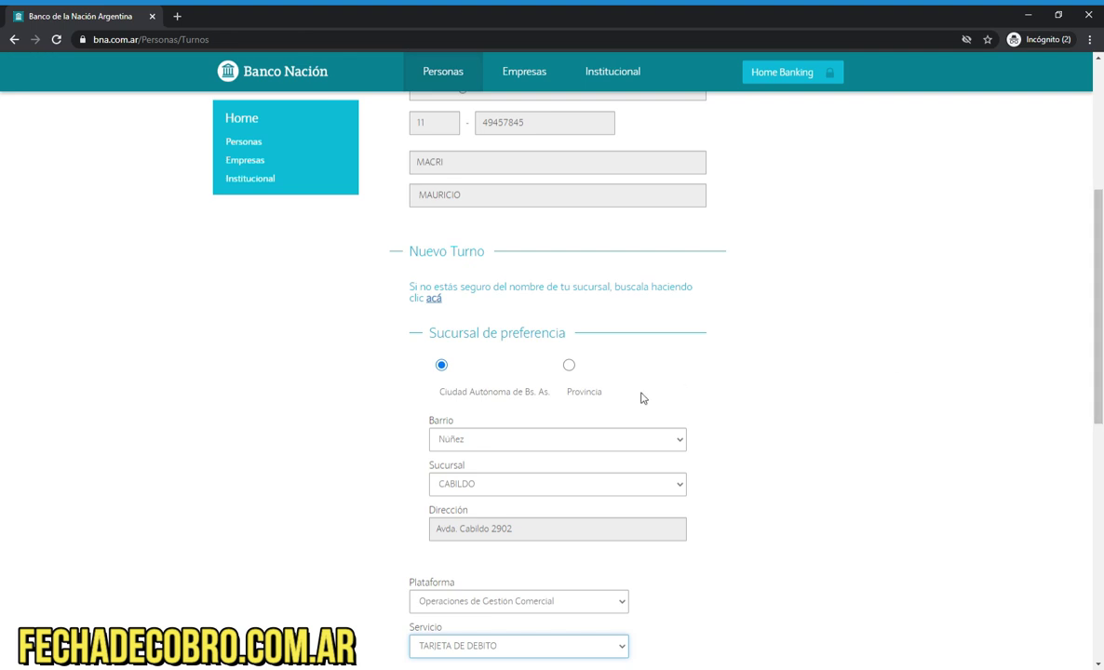
{"action": "left_click", "coordinate": [503, 443]}
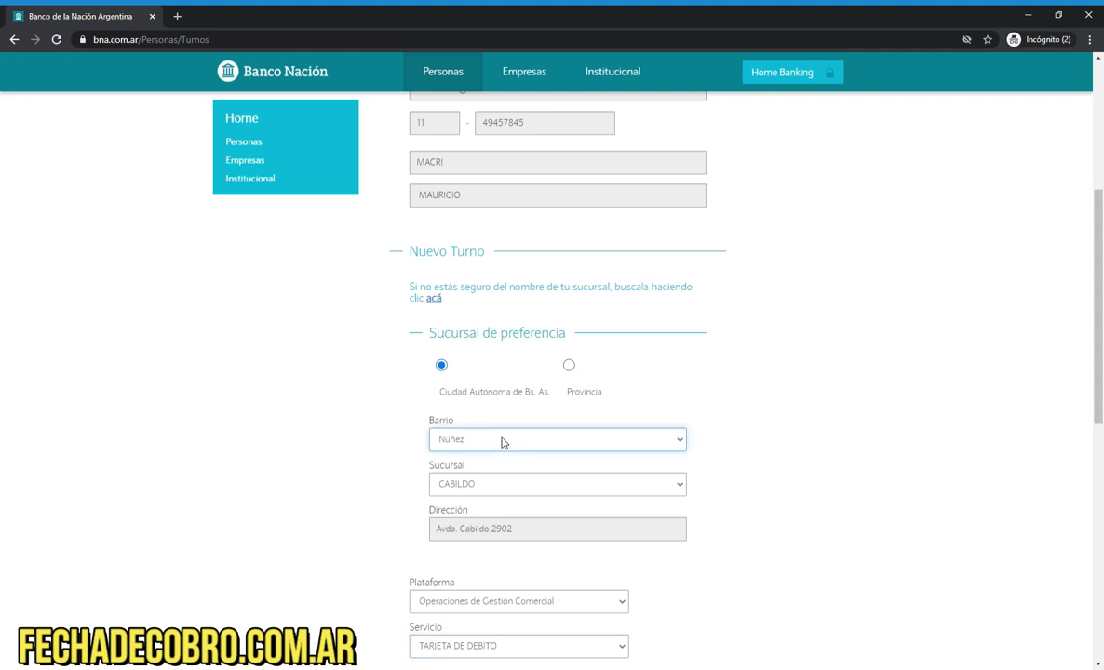
{"action": "left_click", "coordinate": [486, 487]}
{"action": "scroll", "coordinate": [675, 577], "scroll_direction": "up", "scroll_amount": 3}
{"action": "scroll", "coordinate": [672, 577], "scroll_direction": "up", "scroll_amount": 2}
{"action": "left_click_drag", "start_coordinate": [1098, 217], "coordinate": [1102, 506]}
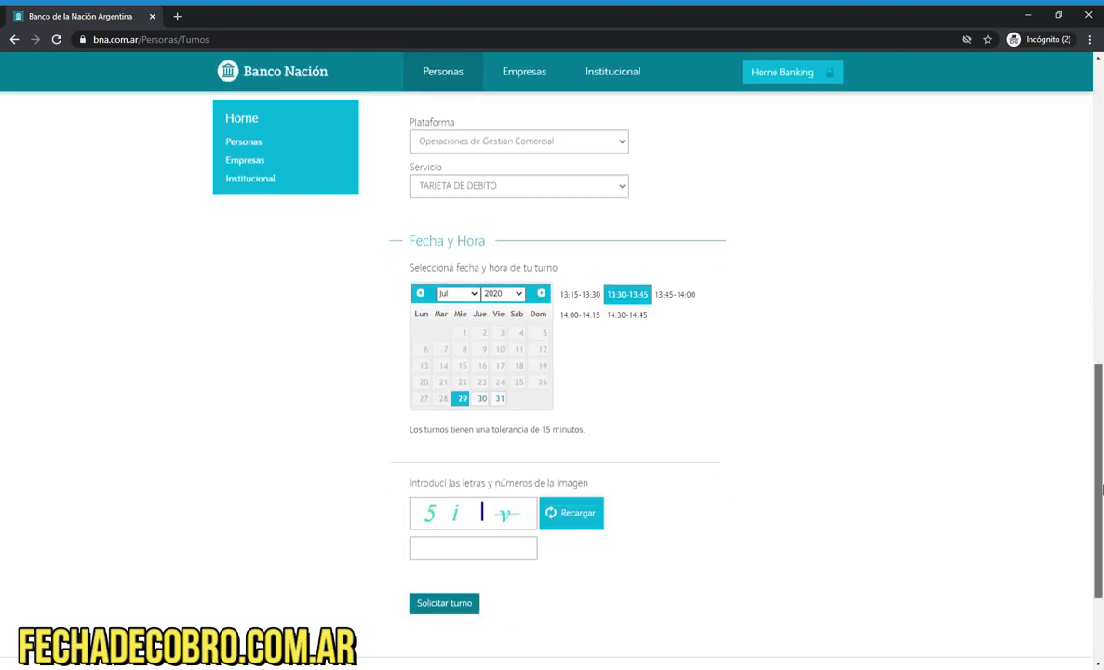
{"action": "left_click", "coordinate": [436, 552]}
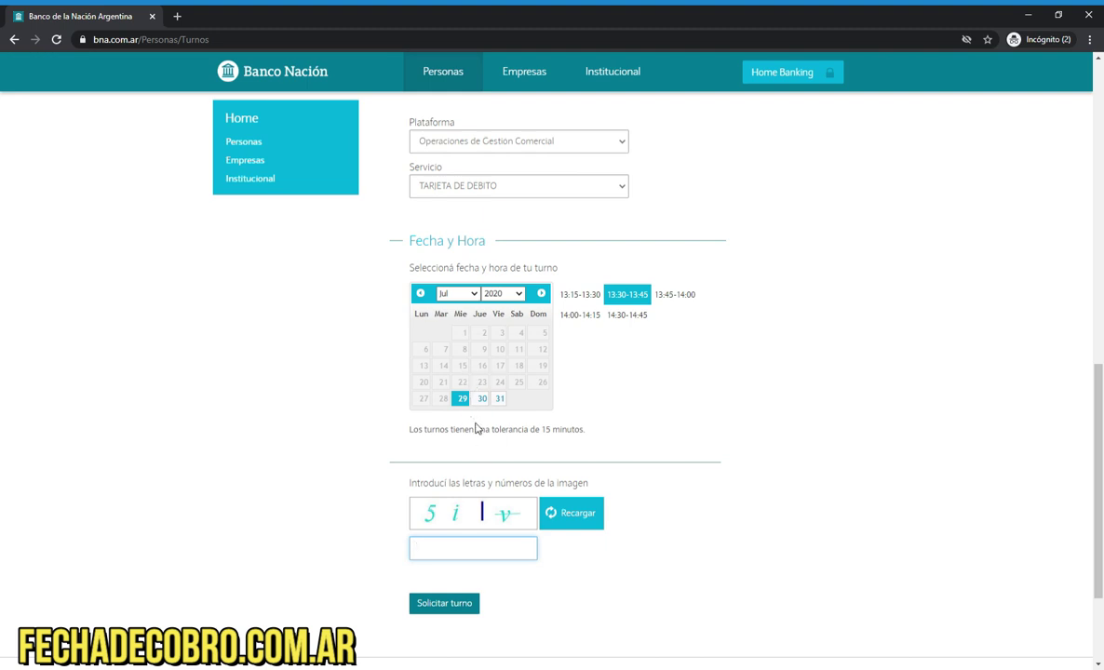
Step: Move the TARJETA DE DEBITO appointment date to 30 July 2020
{"action": "scroll", "coordinate": [476, 427], "scroll_direction": "up", "scroll_amount": 2}
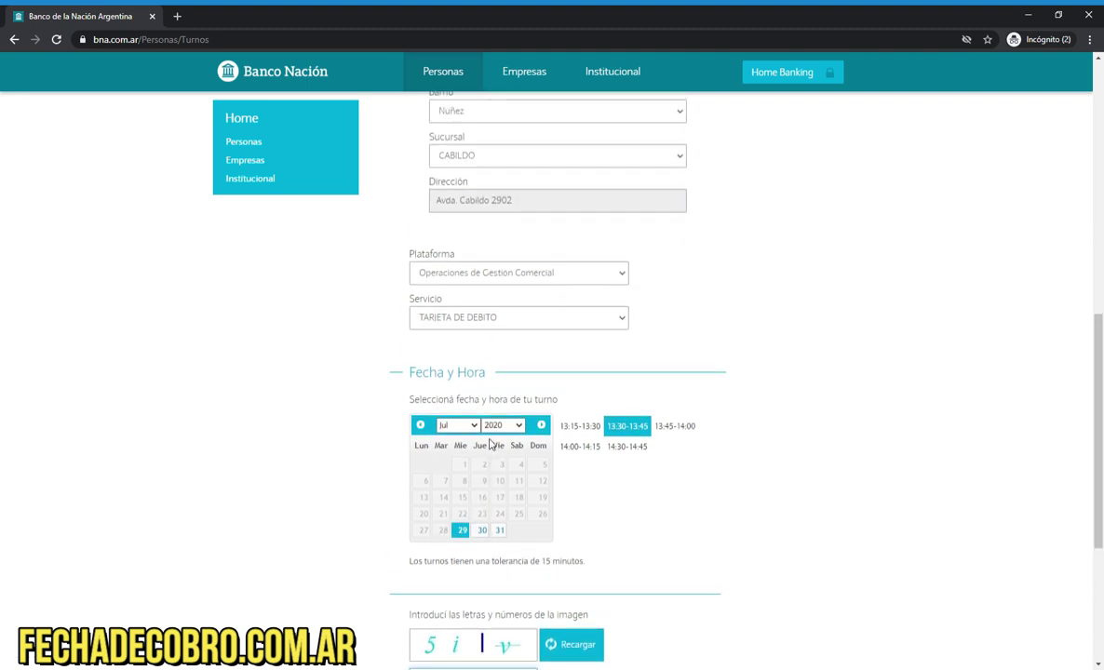
{"action": "left_click", "coordinate": [467, 318]}
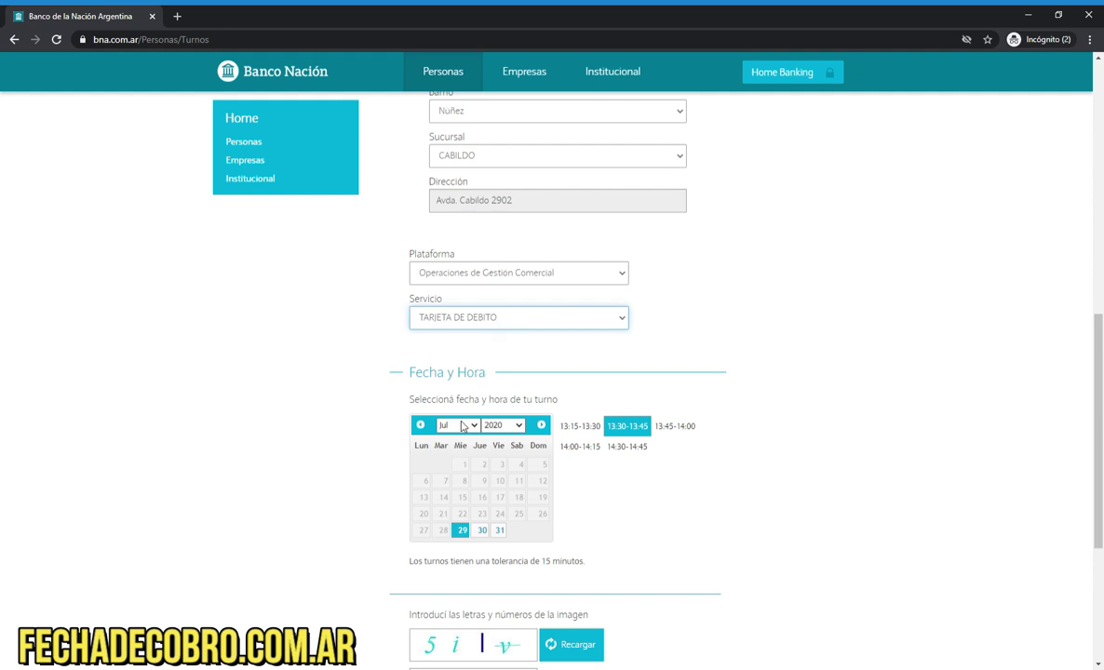
{"action": "left_click", "coordinate": [482, 533]}
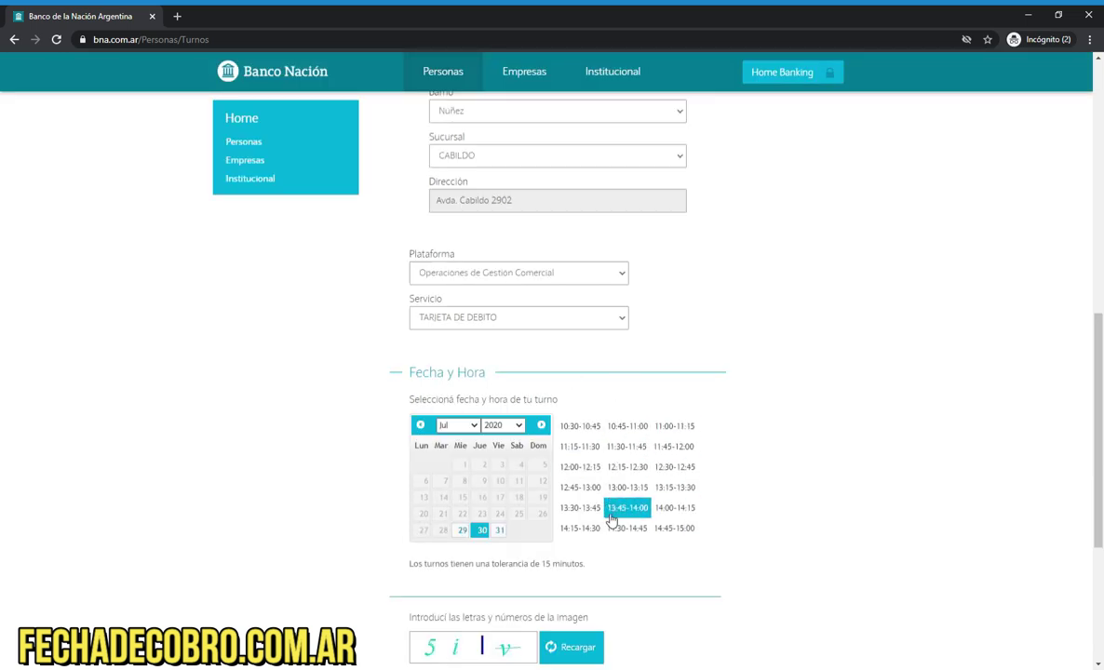
Step: Switch the platform back to Operaciones de Caja and choose the DEPOSITO DE CHEQUES DE TERCEROS service
{"action": "left_click_drag", "start_coordinate": [1099, 371], "coordinate": [1100, 289]}
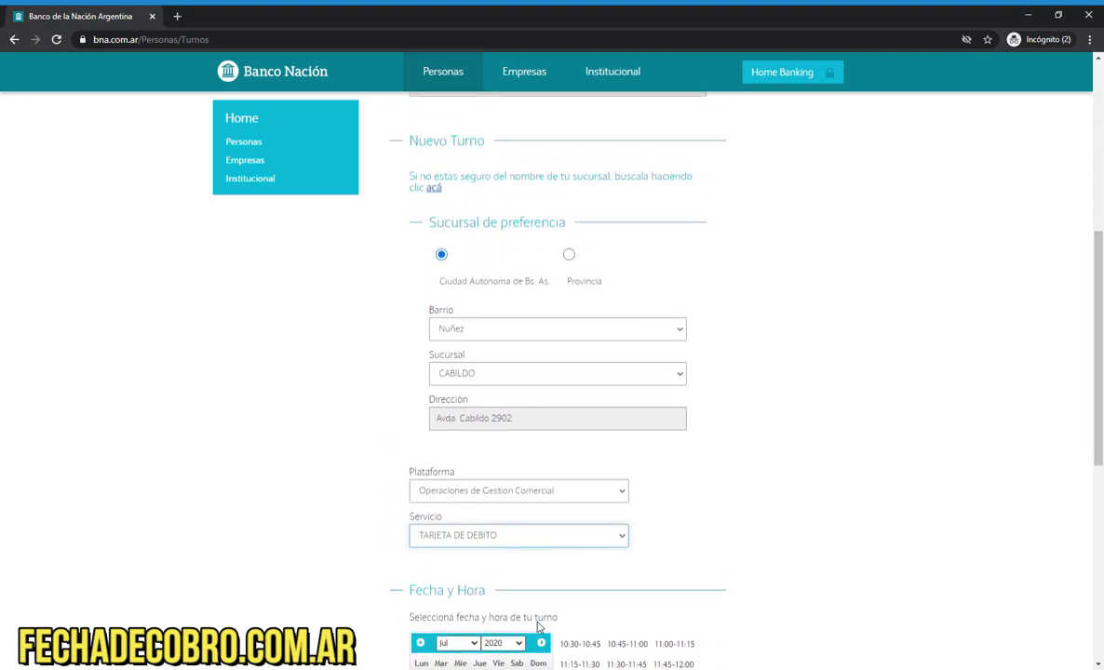
{"action": "left_click", "coordinate": [544, 580]}
{"action": "left_click", "coordinate": [519, 500]}
{"action": "left_click", "coordinate": [507, 528]}
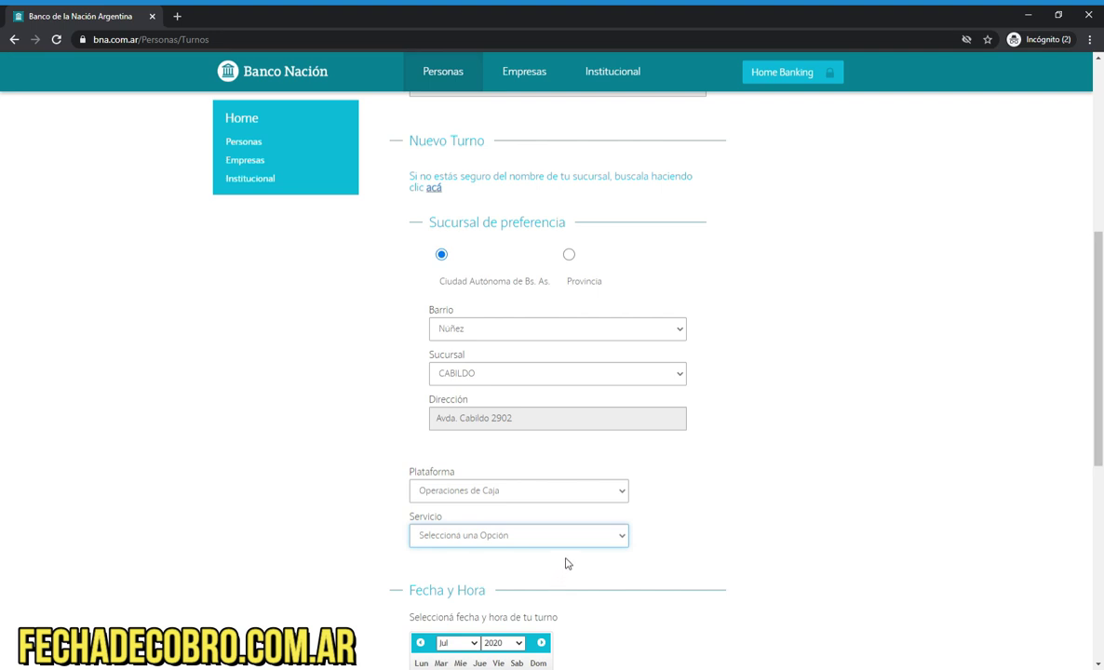
{"action": "key", "text": "Down"}
{"action": "left_click", "coordinate": [707, 511]}
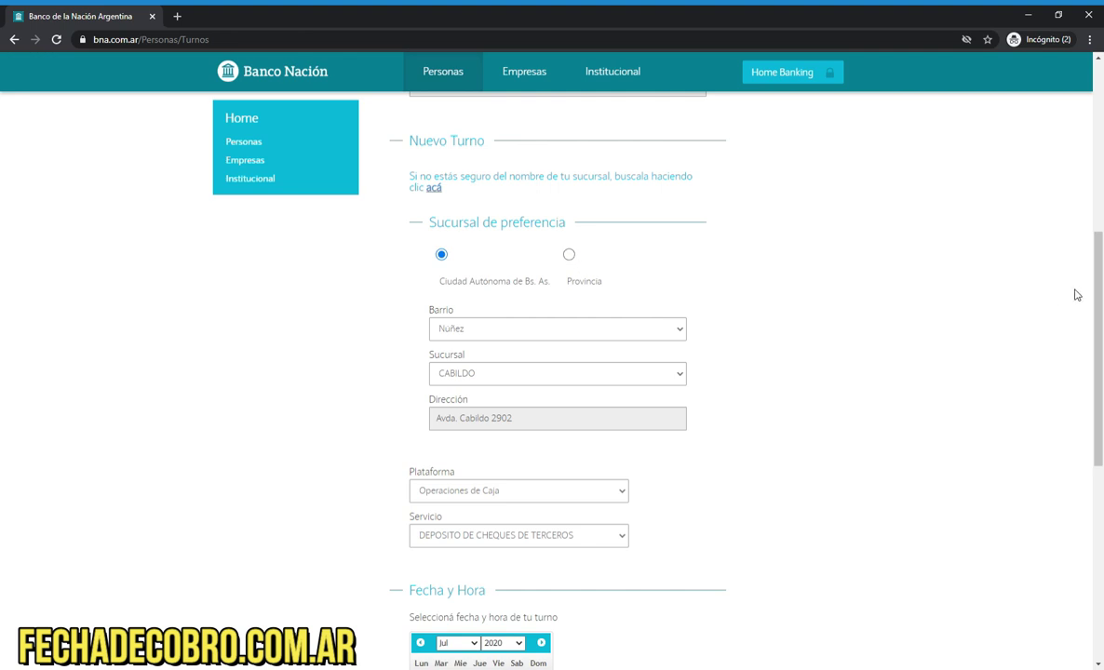
Step: Switch the preferred branch location to Provincia and select Buenos Aires as the province
{"action": "scroll", "coordinate": [705, 310], "scroll_direction": "up", "scroll_amount": 1}
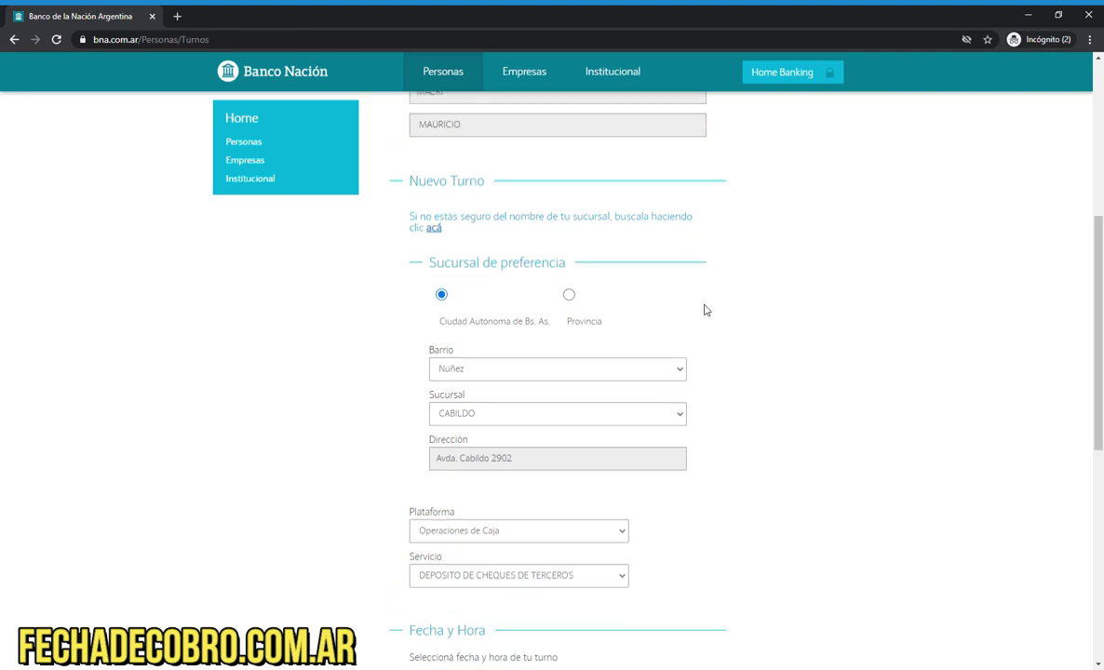
{"action": "left_click", "coordinate": [570, 296]}
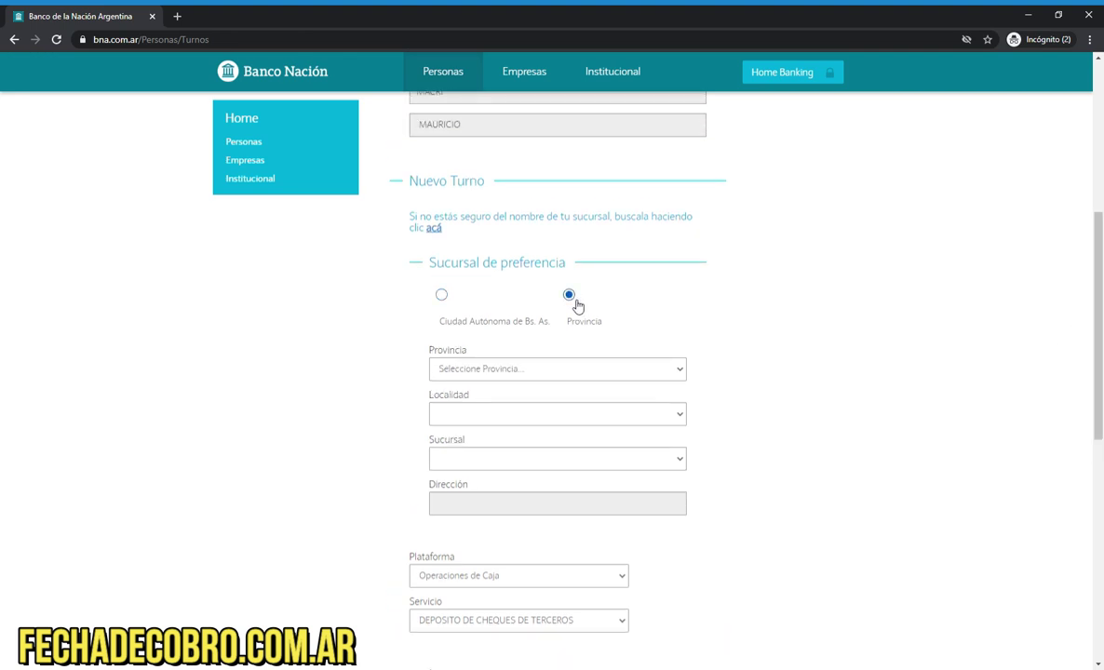
{"action": "left_click", "coordinate": [539, 402]}
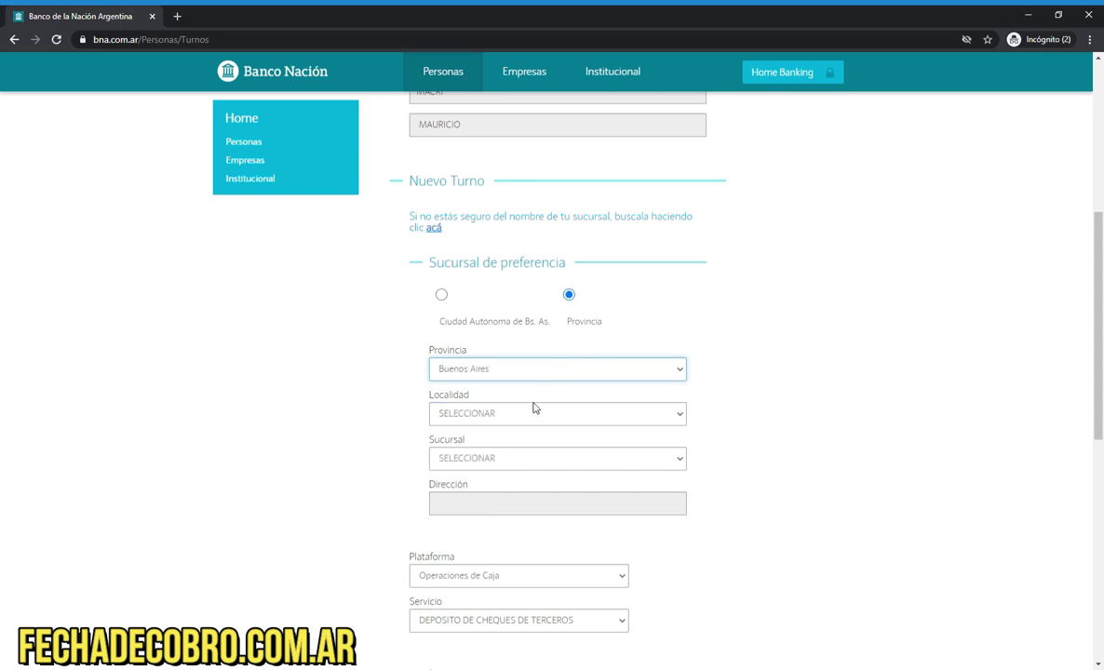
Step: Select Moreno as the locality and MORENO as the preferred branch
{"action": "left_click", "coordinate": [513, 425]}
{"action": "type", "text": "mo"}
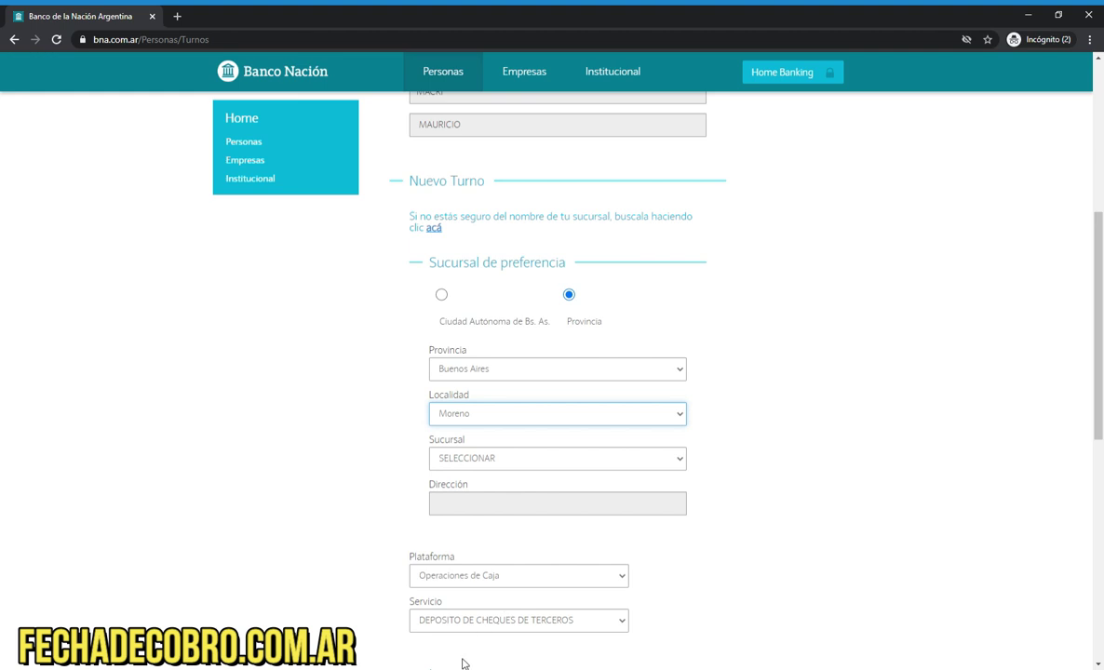
{"action": "left_click", "coordinate": [488, 460]}
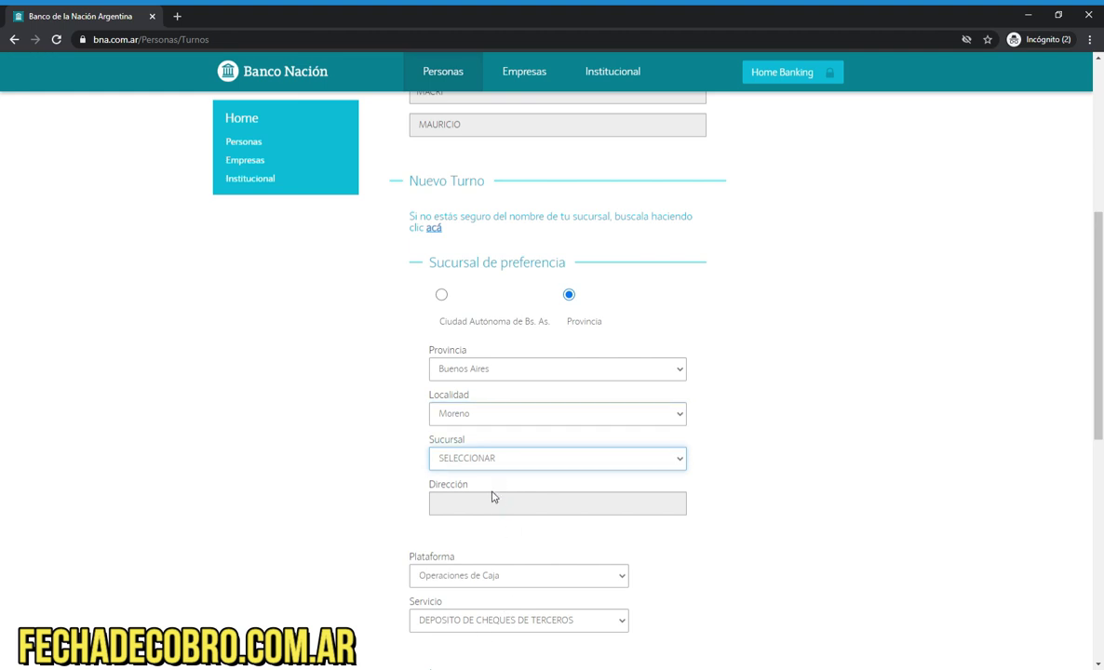
{"action": "left_click", "coordinate": [493, 498]}
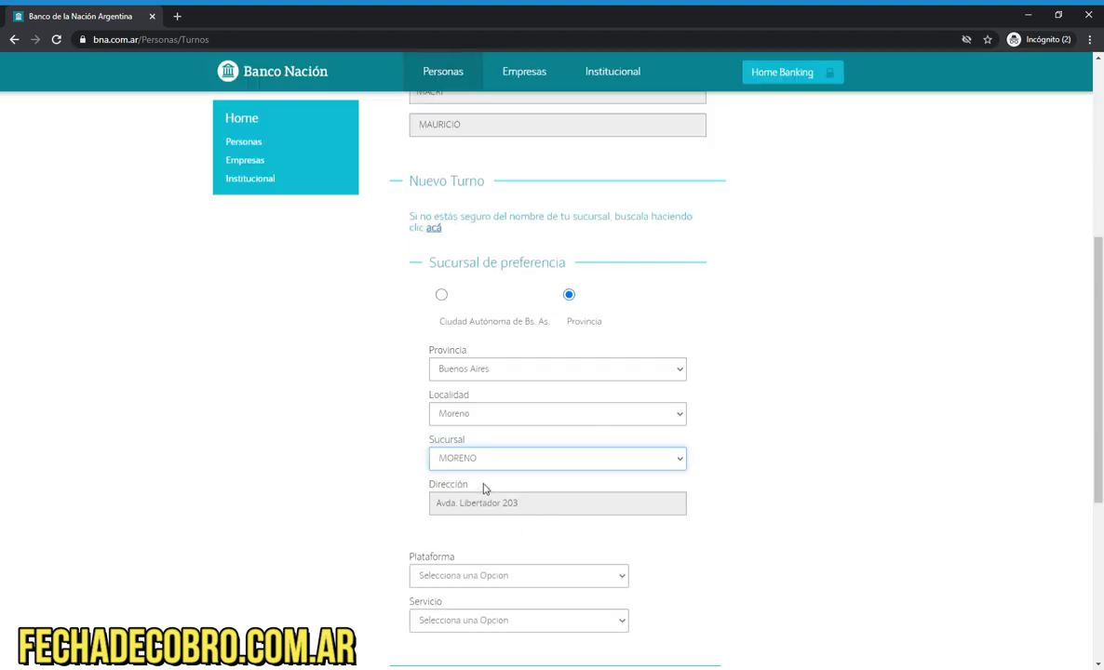
Step: Choose Operaciones de Caja as the platform for the Moreno branch appointment
{"action": "scroll", "coordinate": [548, 533], "scroll_direction": "down", "scroll_amount": 2}
{"action": "left_click", "coordinate": [491, 445]}
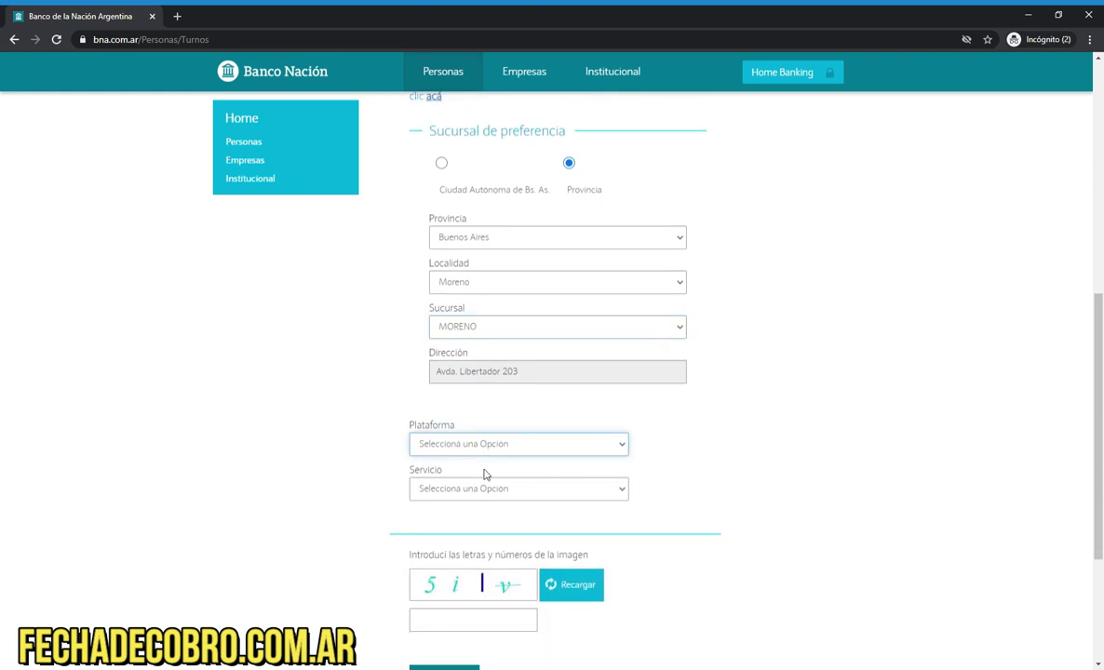
{"action": "key", "text": "o"}
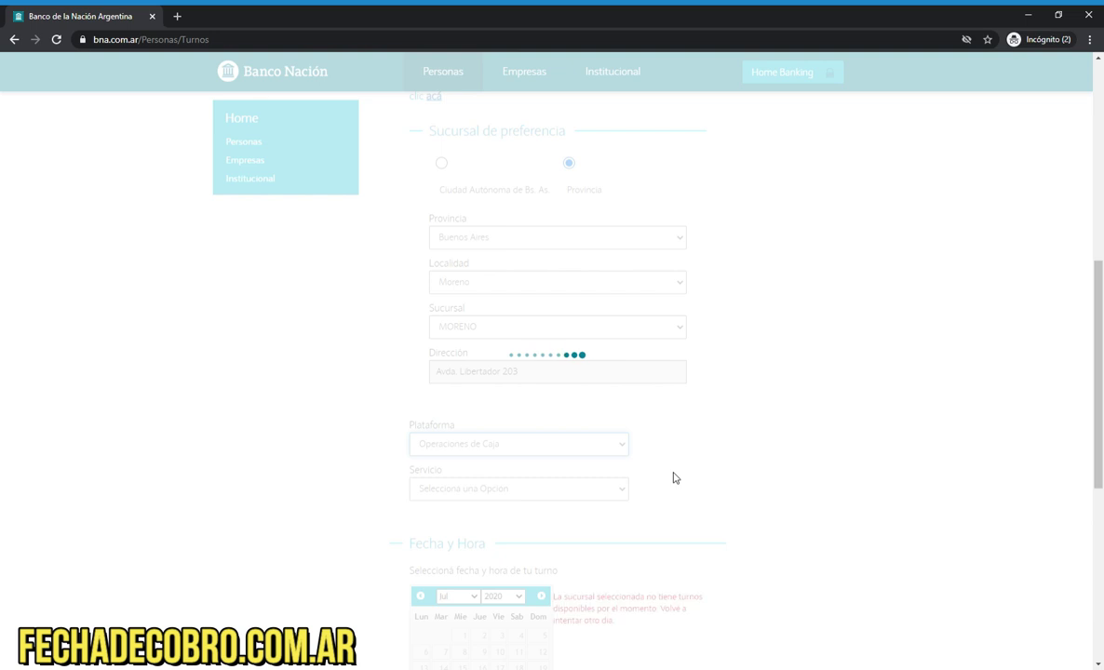
{"action": "left_click_drag", "start_coordinate": [1098, 375], "coordinate": [1100, 182]}
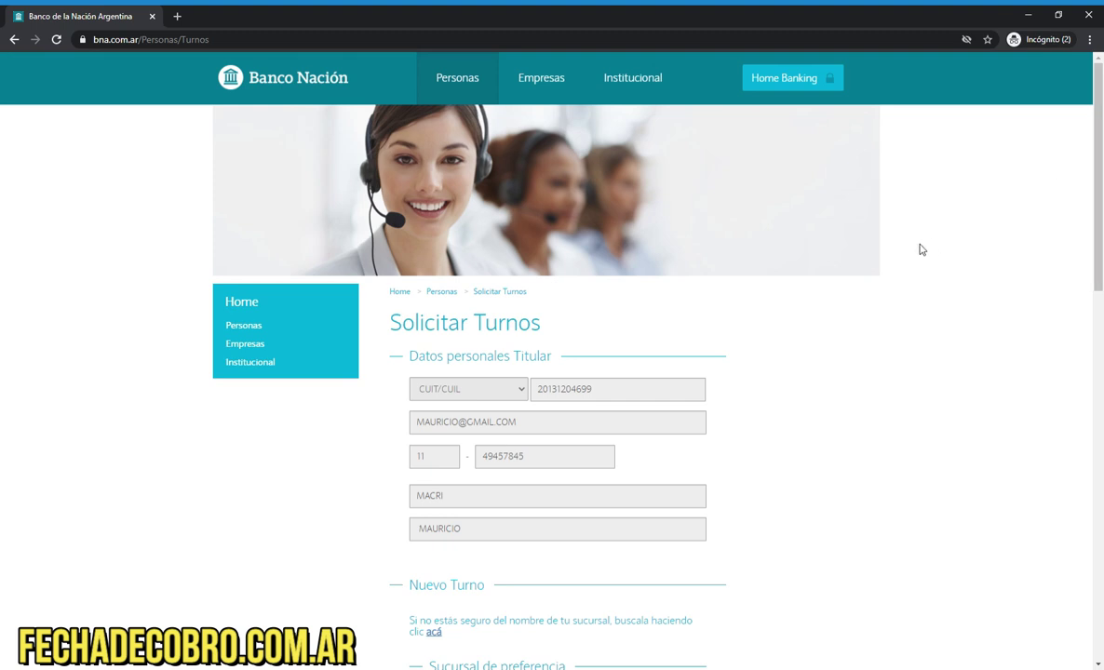